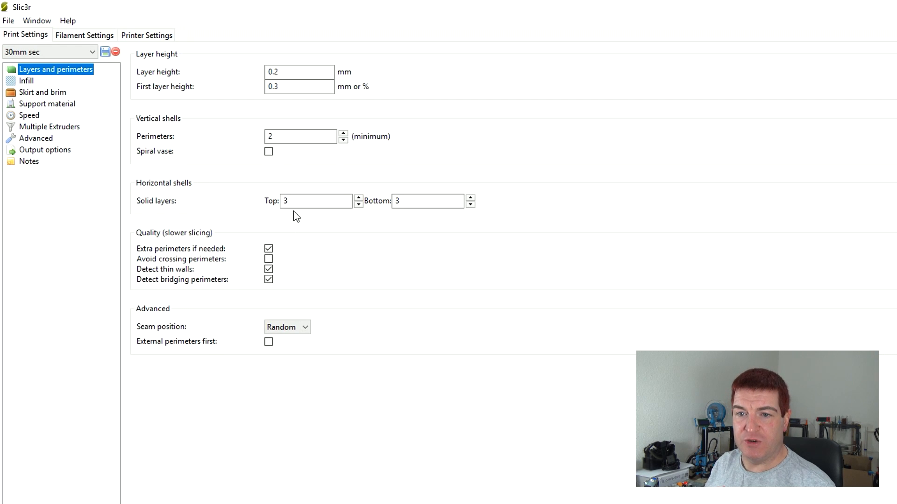
Examine the layer height, shell, quality and seam settings under Layers and perimeters in the 30mm sec print profile.
{"action": "left_click", "coordinate": [19, 37]}
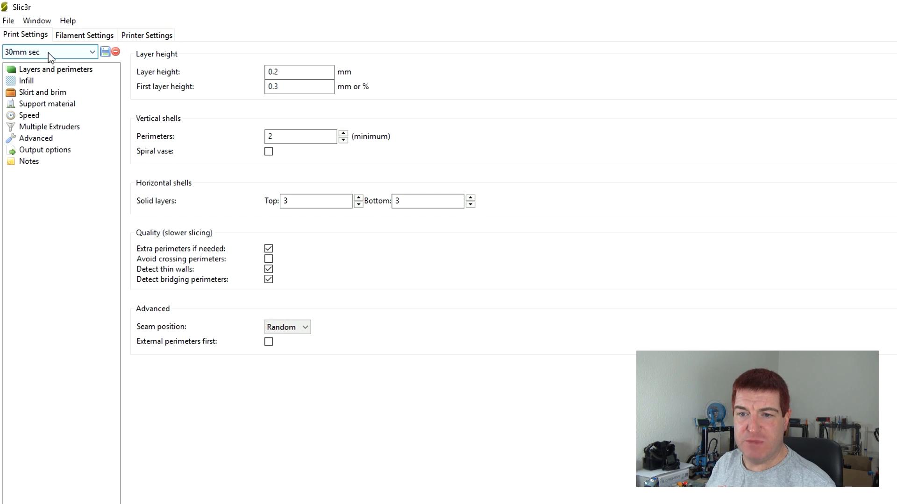
{"action": "left_click", "coordinate": [62, 70]}
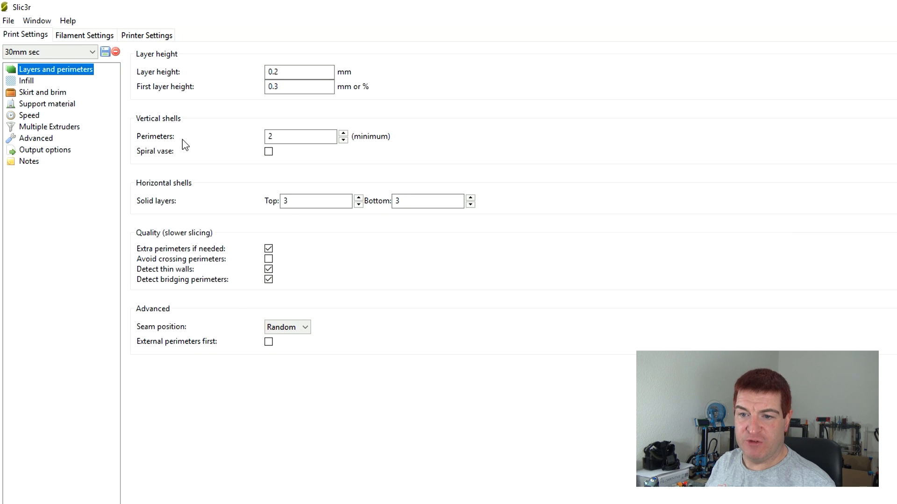
{"action": "mouse_move", "coordinate": [278, 137]}
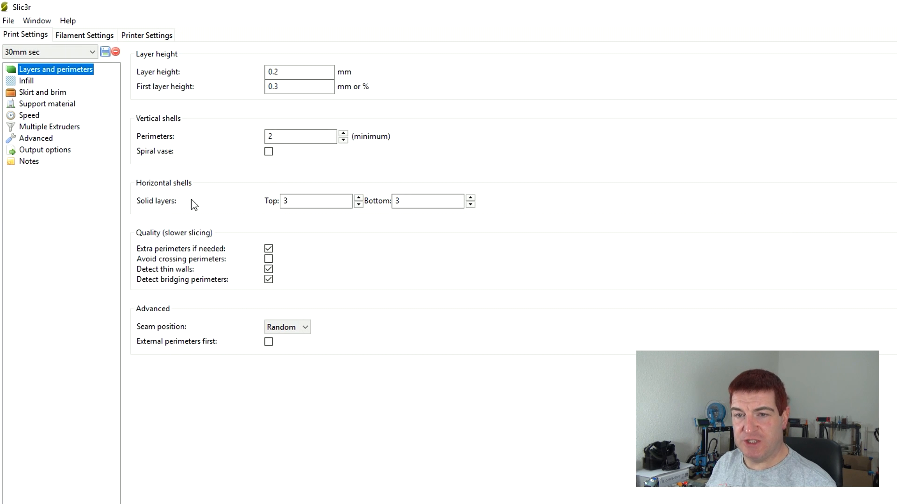
{"action": "mouse_move", "coordinate": [417, 206]}
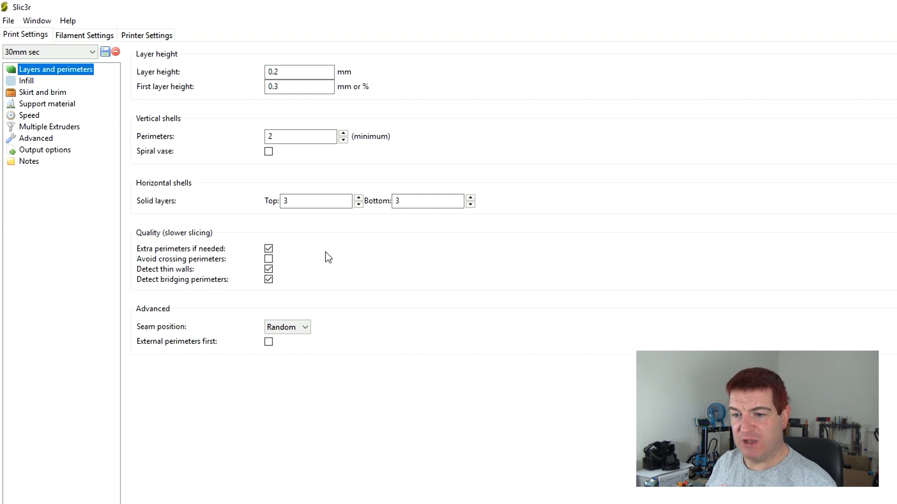
{"action": "mouse_move", "coordinate": [186, 250]}
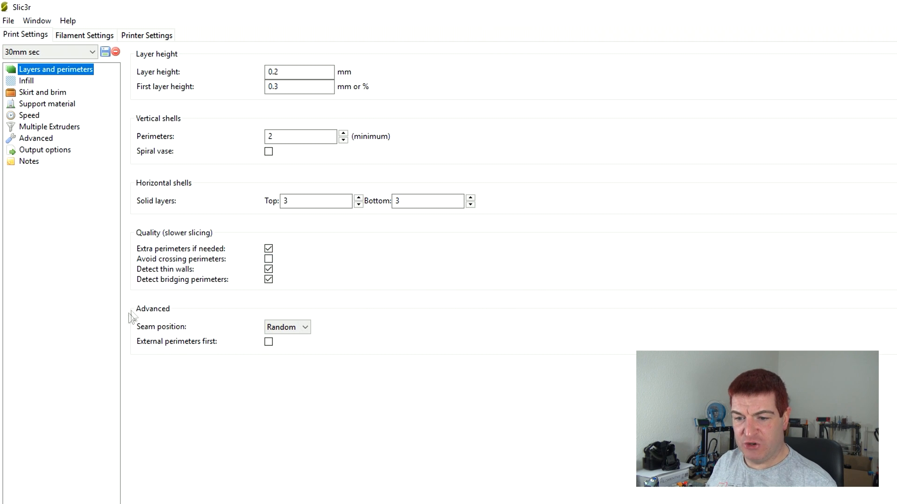
{"action": "mouse_move", "coordinate": [175, 349]}
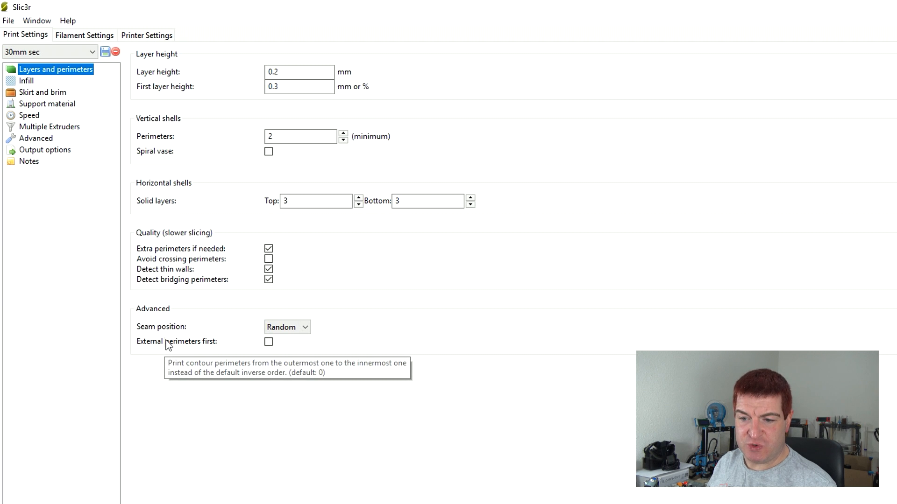
{"action": "mouse_move", "coordinate": [294, 330]}
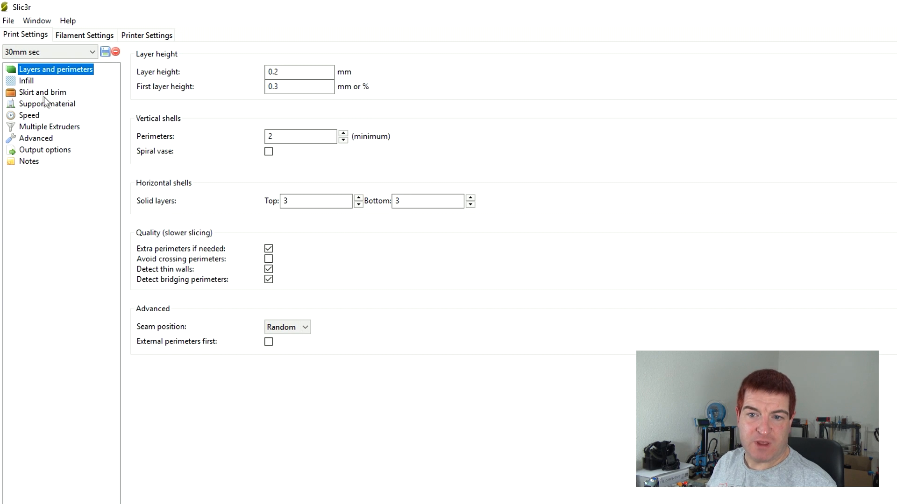
Examine the print profile's infill settings, including fill density, fill patterns, retraction when crossing perimeters and fill angle.
{"action": "left_click", "coordinate": [29, 82]}
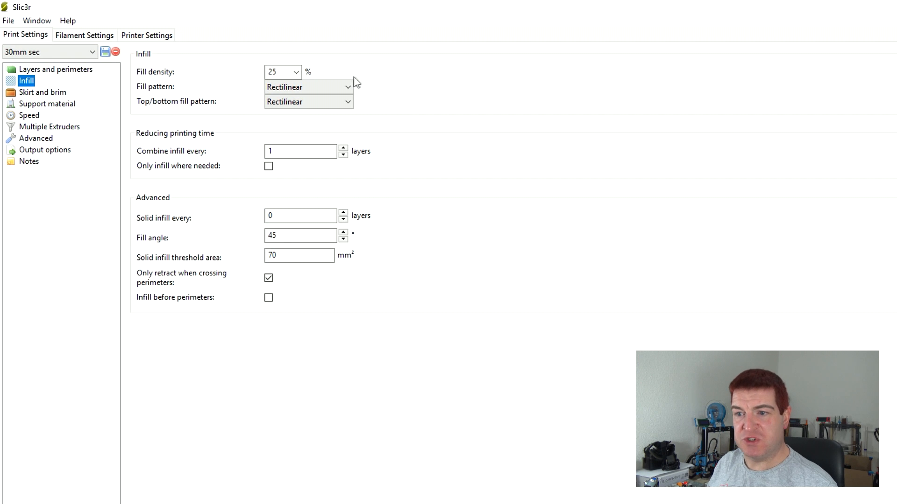
{"action": "mouse_move", "coordinate": [293, 99]}
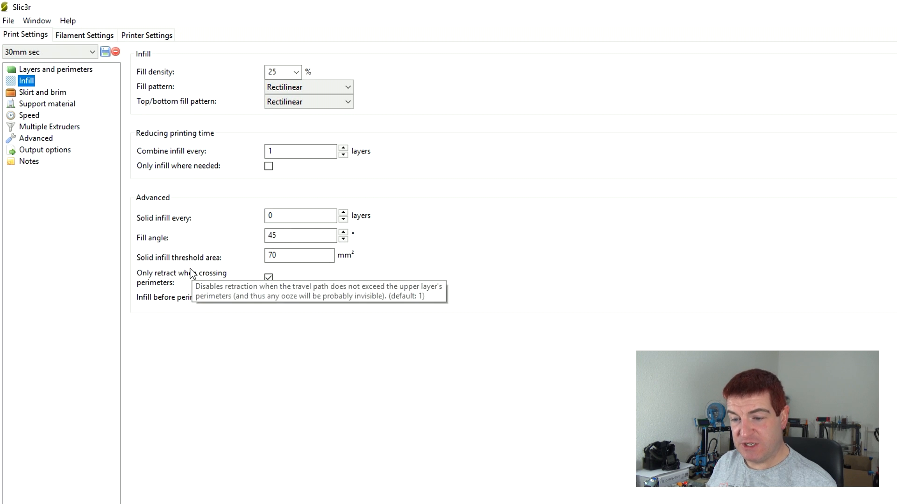
{"action": "left_click_drag", "start_coordinate": [278, 236], "coordinate": [264, 235]}
{"action": "left_click", "coordinate": [286, 237]}
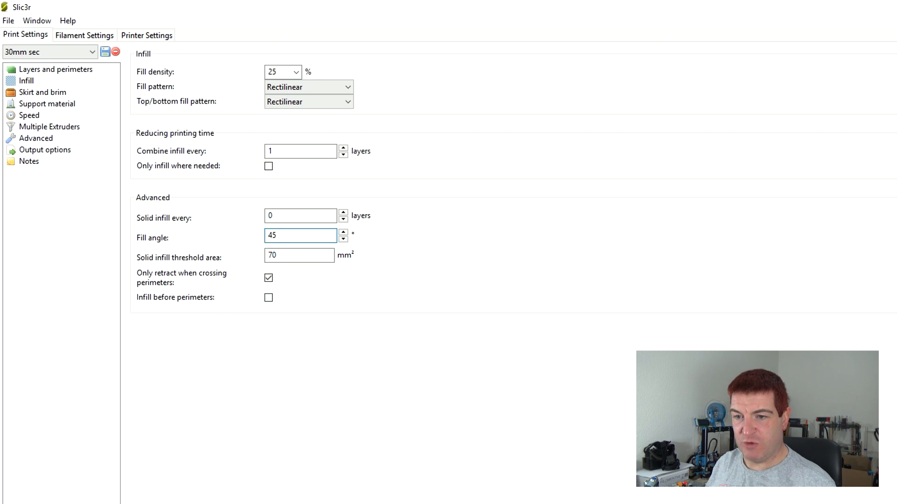
Examine the skirt and brim settings, including loops, distance and skirt height, along with the support material options.
{"action": "left_click", "coordinate": [42, 93]}
{"action": "mouse_move", "coordinate": [196, 72]}
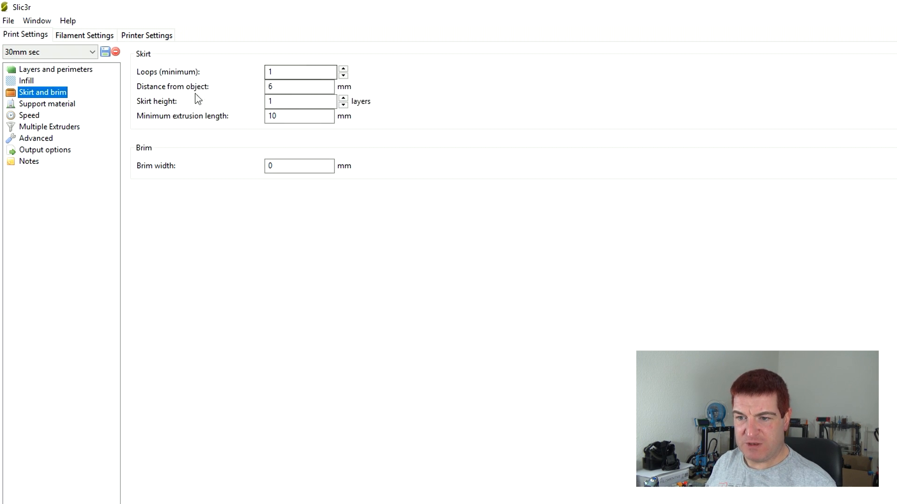
{"action": "mouse_move", "coordinate": [279, 86]}
{"action": "mouse_move", "coordinate": [206, 106]}
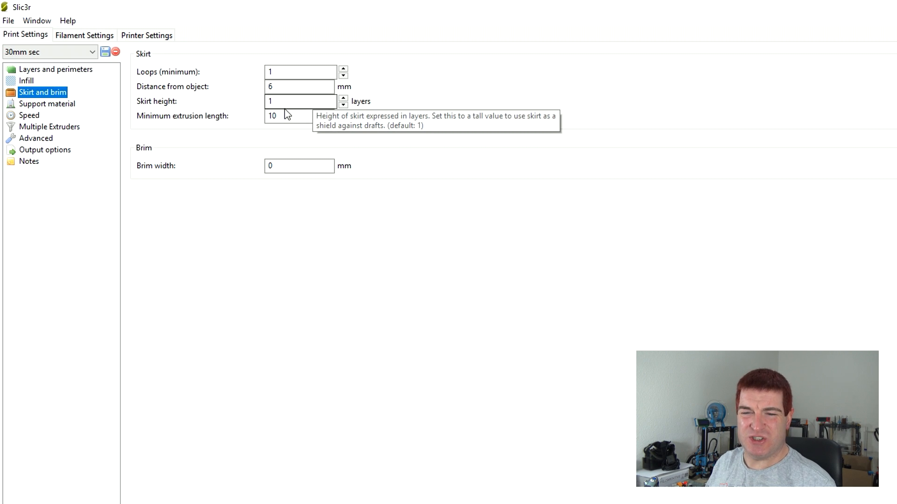
{"action": "mouse_move", "coordinate": [287, 114]}
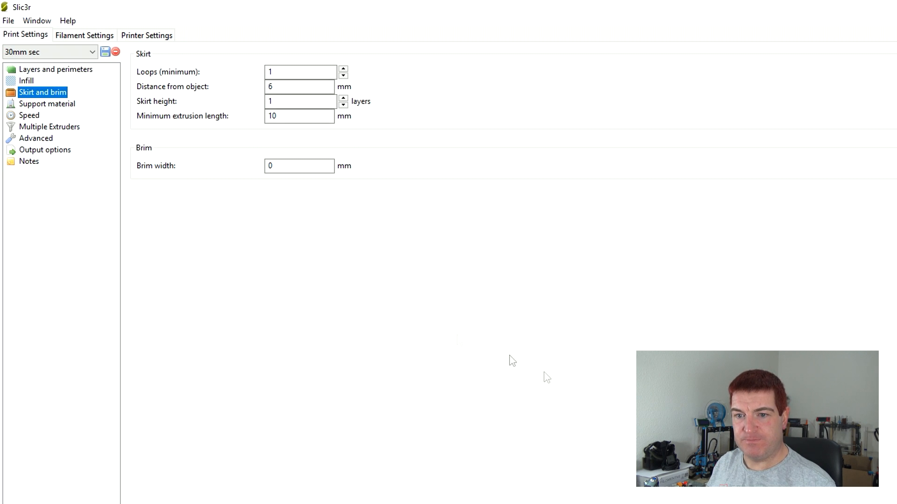
{"action": "left_click", "coordinate": [70, 106]}
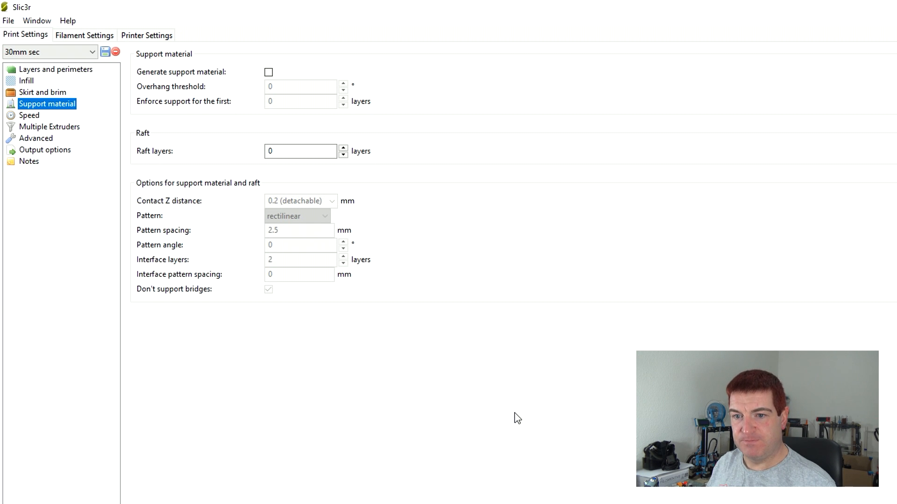
Examine the print profile's speed settings for perimeters, small perimeters, infill, solid infill and the first layer.
{"action": "left_click", "coordinate": [34, 117]}
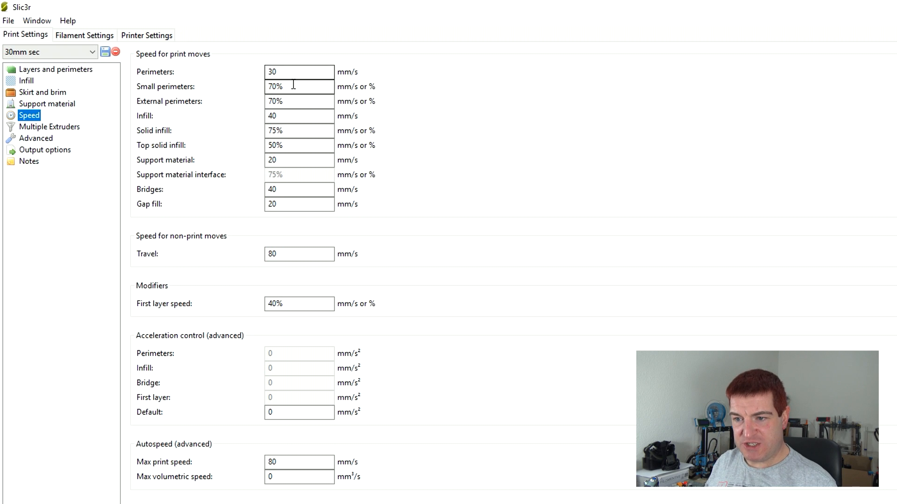
{"action": "left_click_drag", "start_coordinate": [292, 86], "coordinate": [275, 86]}
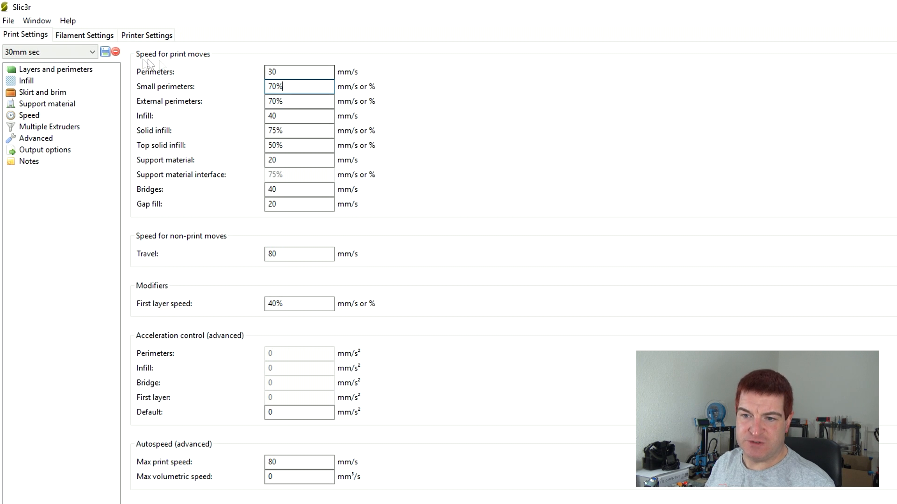
{"action": "double_click", "coordinate": [273, 72]}
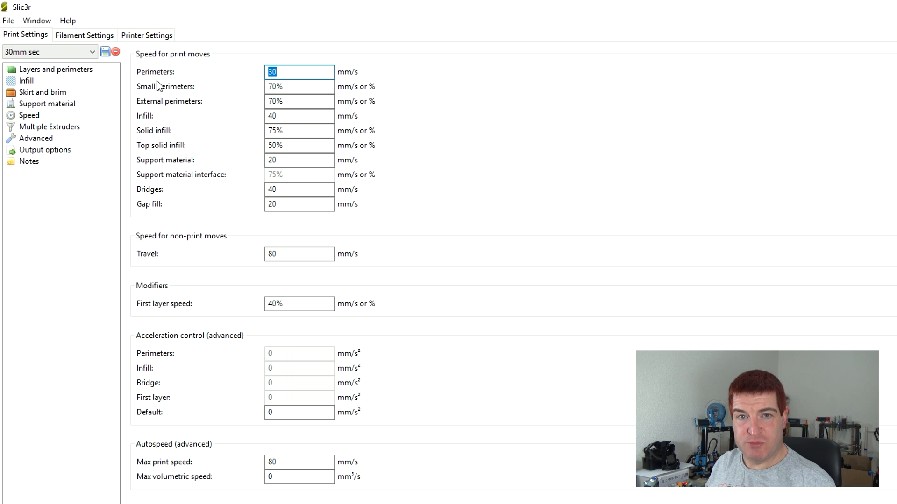
{"action": "double_click", "coordinate": [269, 87]}
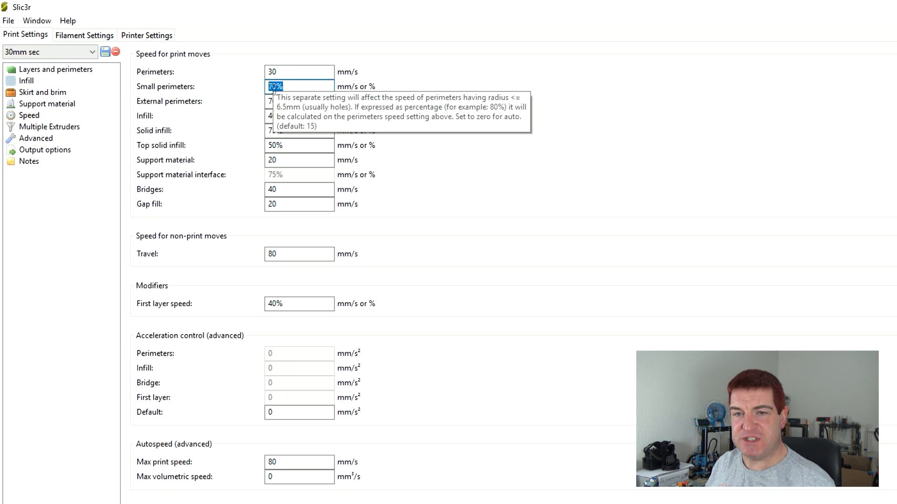
{"action": "left_click_drag", "start_coordinate": [271, 69], "coordinate": [314, 68]}
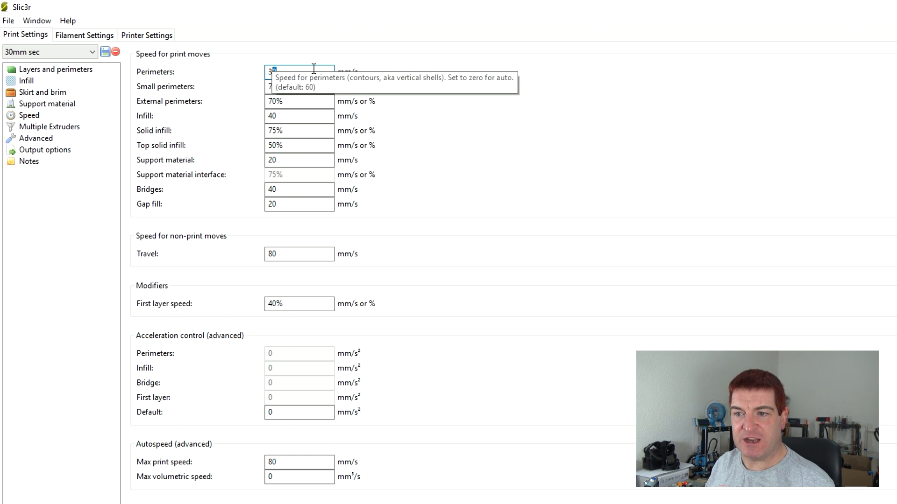
{"action": "left_click", "coordinate": [293, 87]}
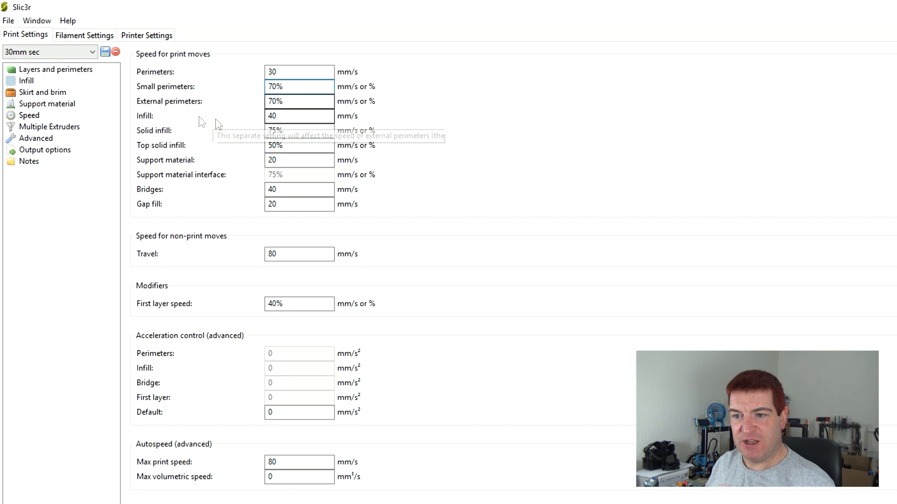
{"action": "left_click", "coordinate": [288, 115]}
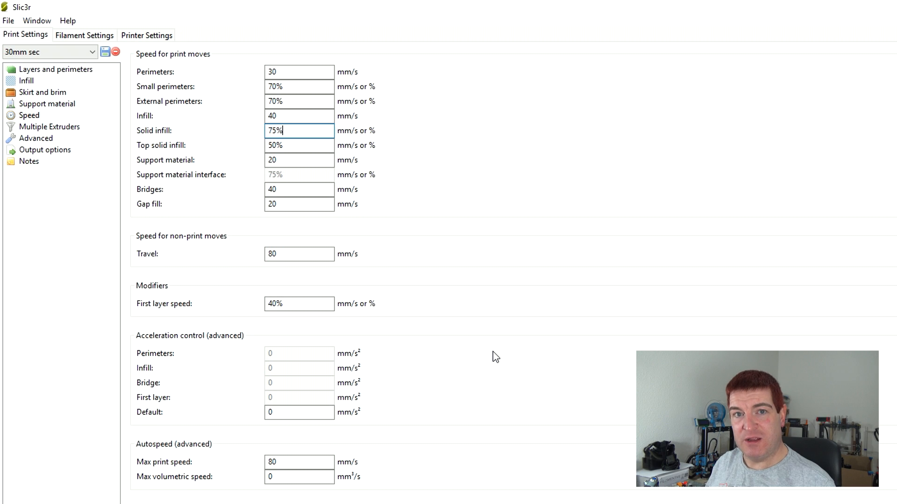
{"action": "mouse_move", "coordinate": [296, 303]}
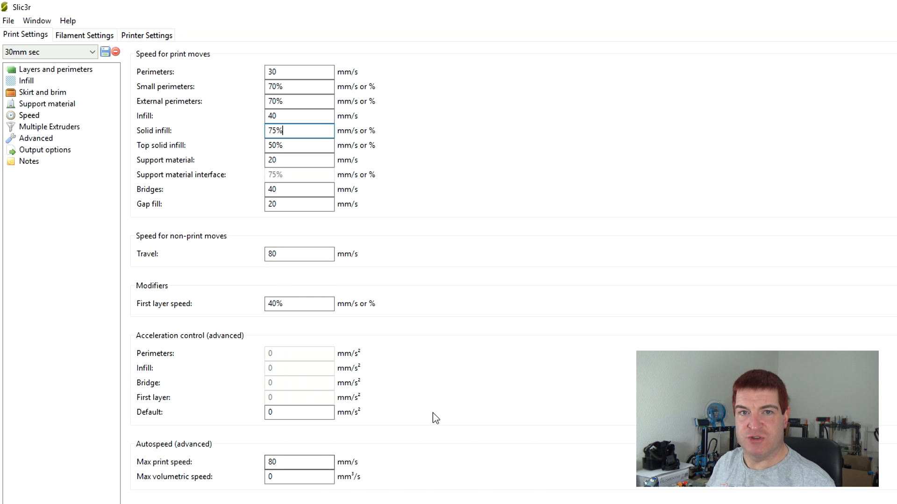
Examine the remaining print settings pages, from Multiple Extruders and the Advanced extrusion widths through Output options and Notes.
{"action": "left_click", "coordinate": [59, 131]}
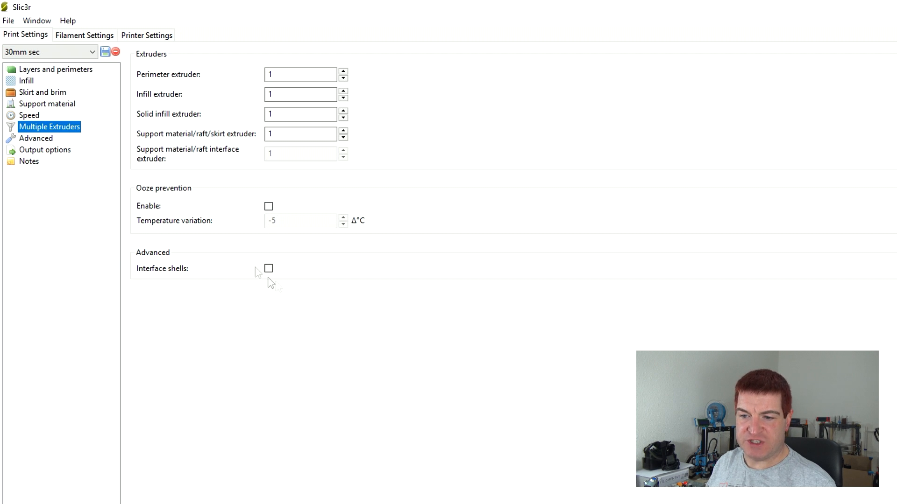
{"action": "left_click", "coordinate": [40, 140]}
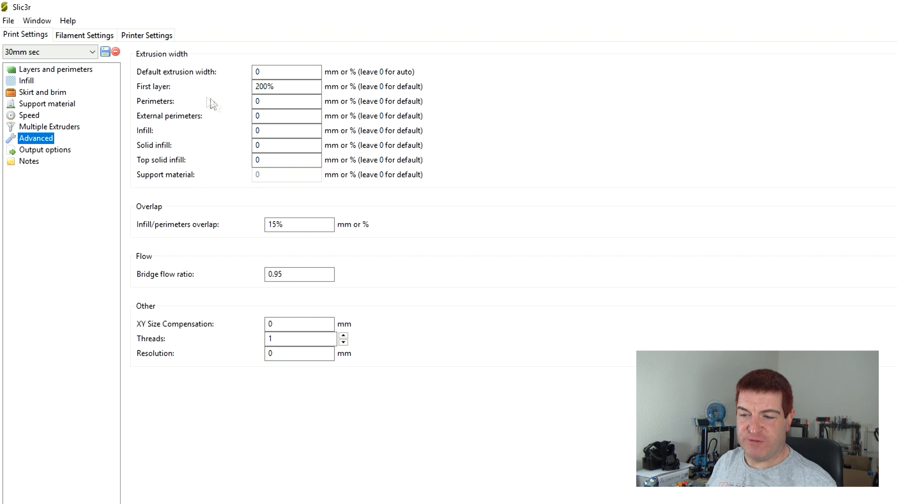
{"action": "mouse_move", "coordinate": [277, 87]}
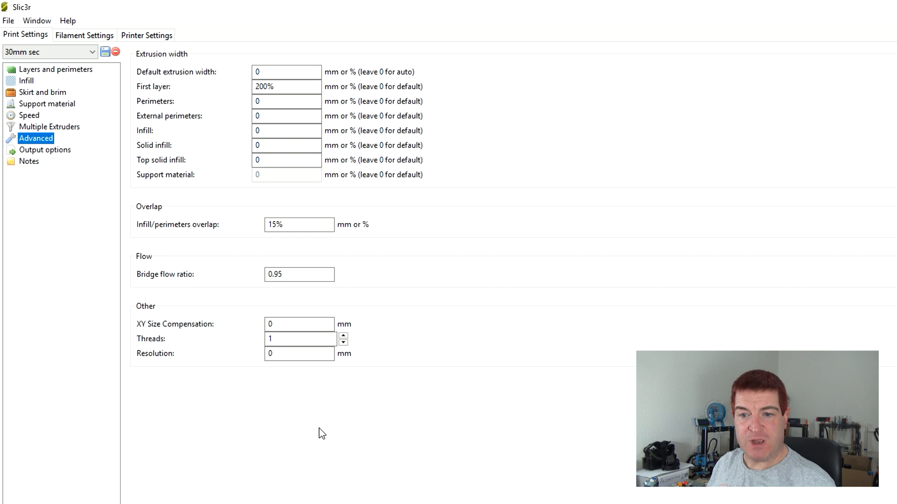
{"action": "left_click", "coordinate": [57, 151]}
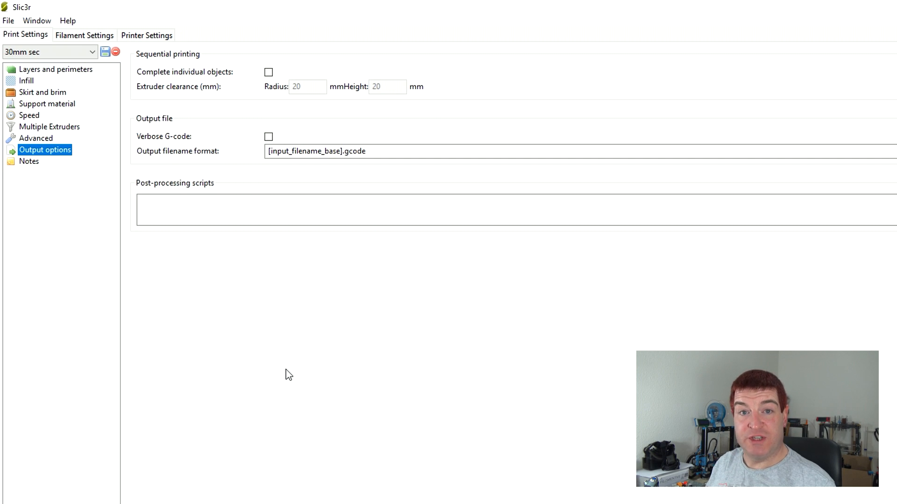
{"action": "left_click", "coordinate": [34, 162]}
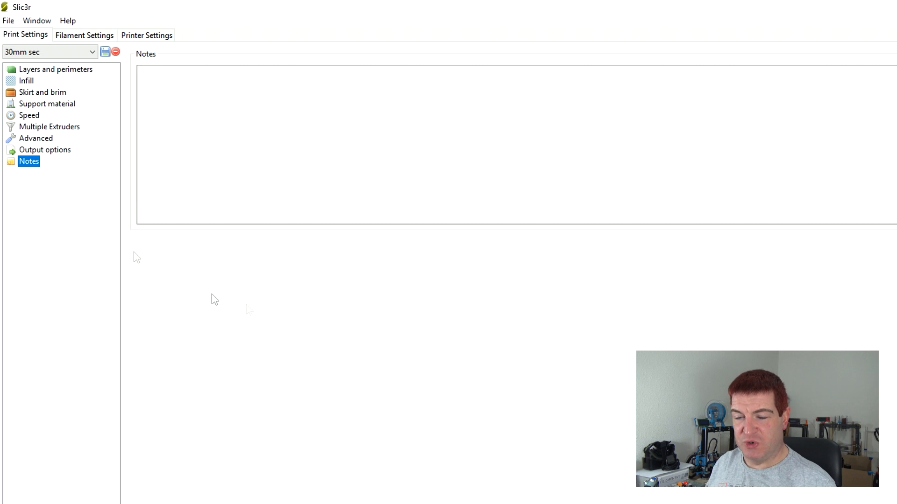
Examine the Prusa ABS filament profile's extrusion multiplier and temperatures, along with its cooling settings.
{"action": "left_click", "coordinate": [71, 39]}
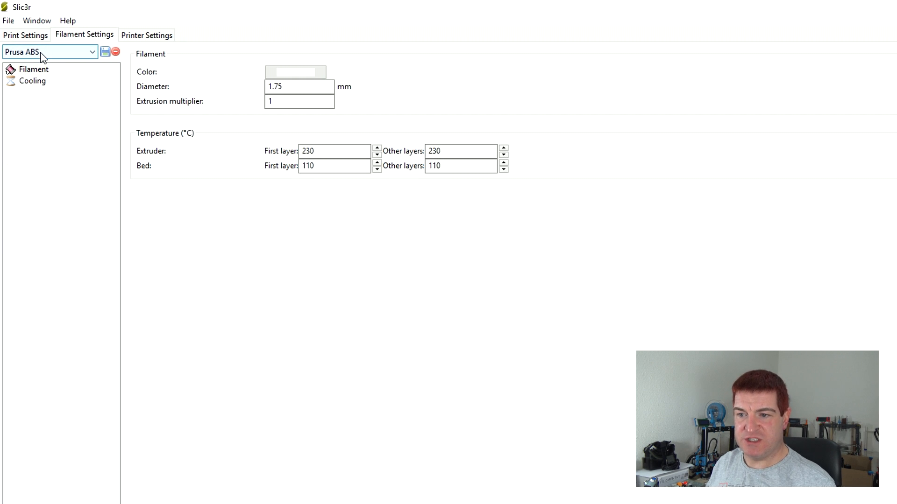
{"action": "left_click", "coordinate": [36, 71]}
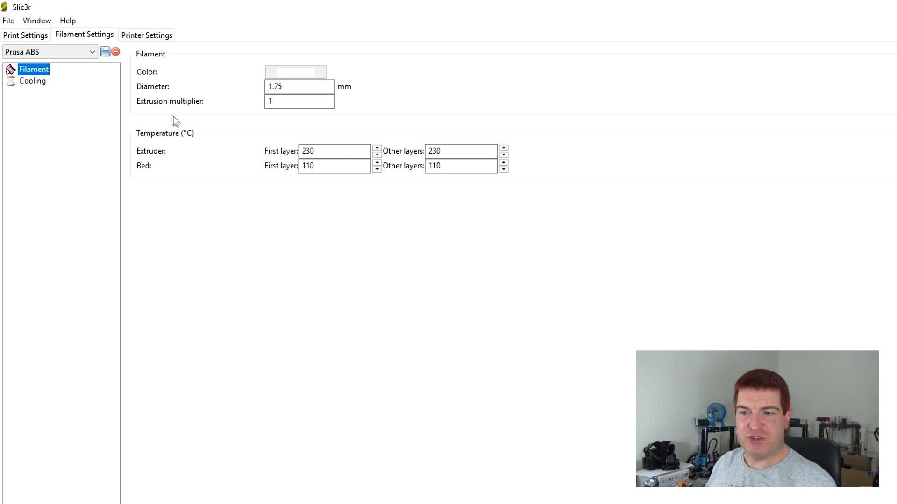
{"action": "left_click", "coordinate": [265, 104]}
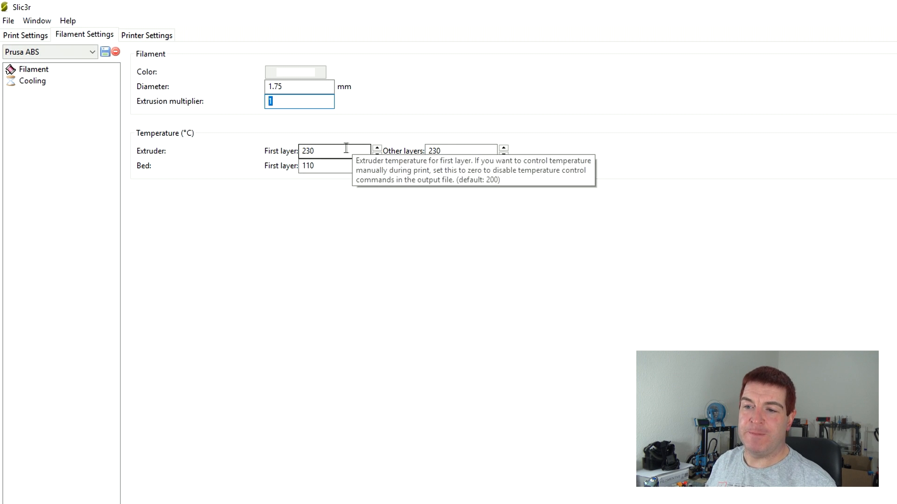
{"action": "left_click", "coordinate": [287, 101]}
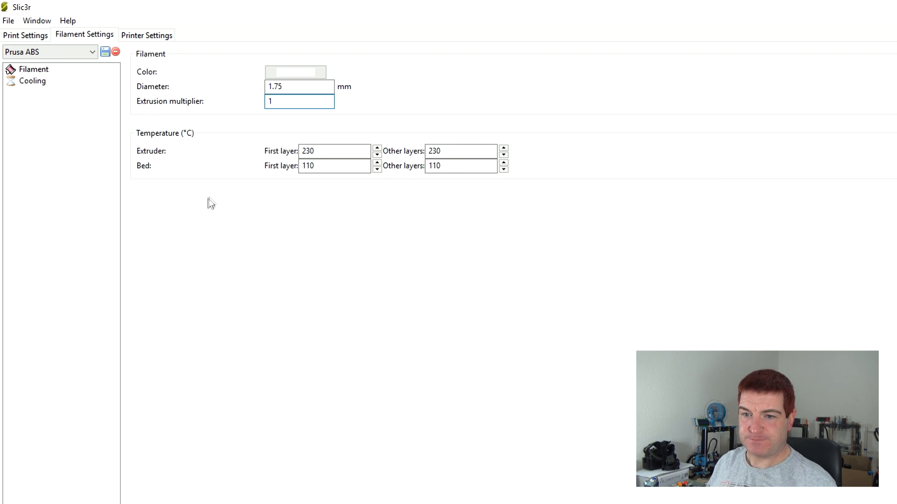
{"action": "left_click", "coordinate": [41, 84]}
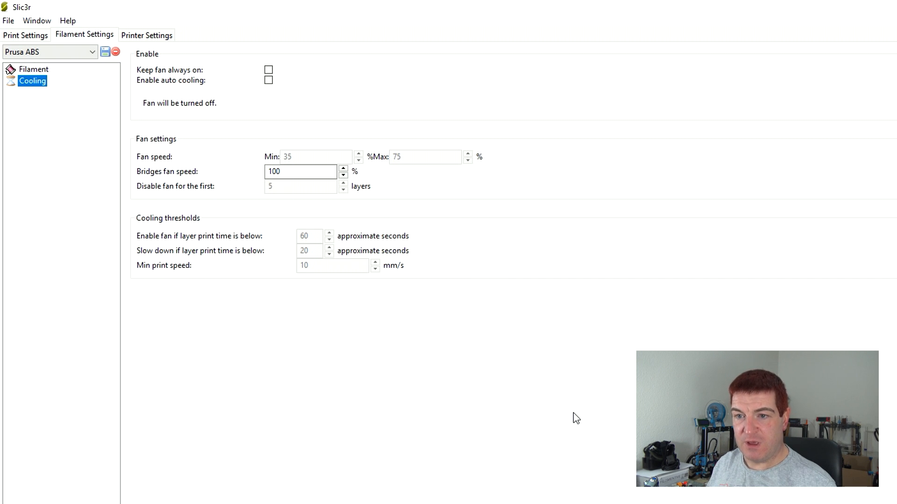
Examine the general printer settings of the Prusa i3 0.4mm profile, especially the Z offset.
{"action": "left_click", "coordinate": [156, 36]}
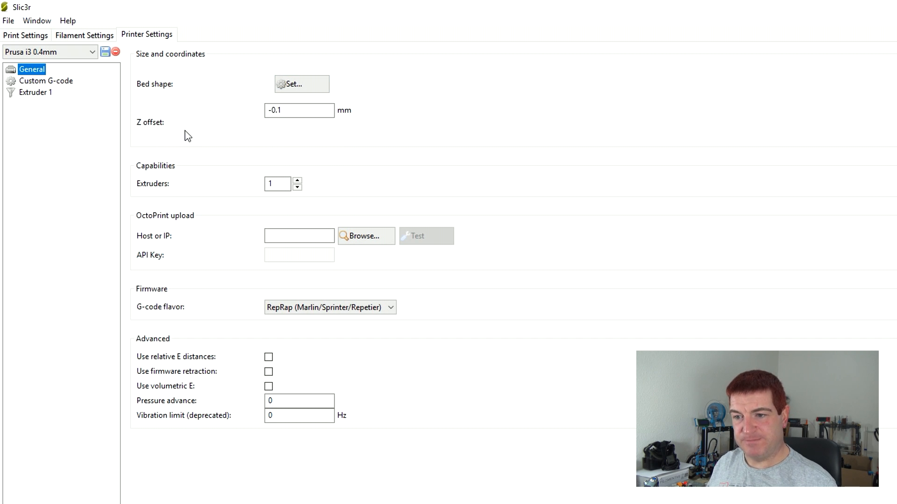
{"action": "left_click_drag", "start_coordinate": [285, 110], "coordinate": [262, 112]}
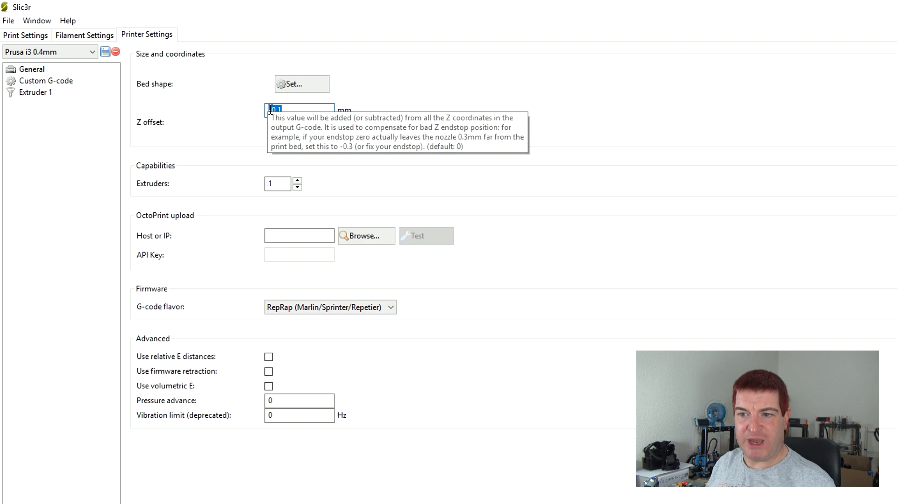
{"action": "left_click", "coordinate": [311, 112]}
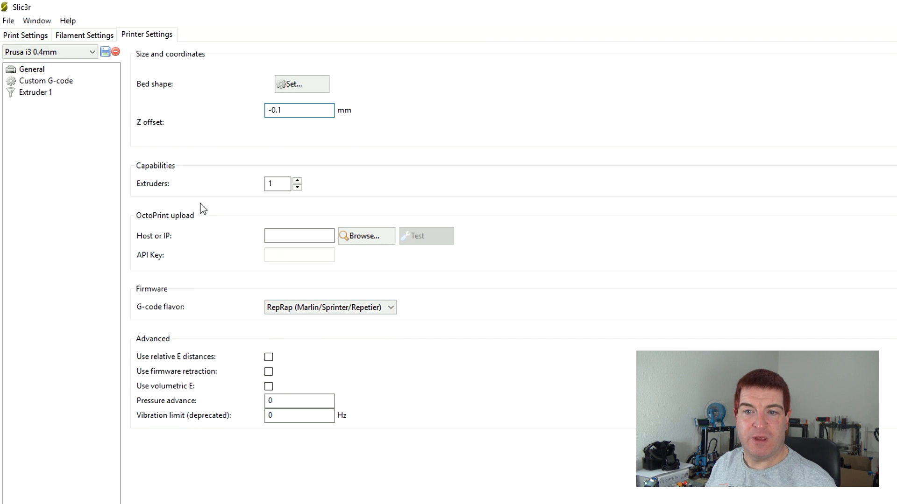
Examine the printer profile's custom G-code, covering the start, end and before layer change scripts.
{"action": "left_click", "coordinate": [55, 83]}
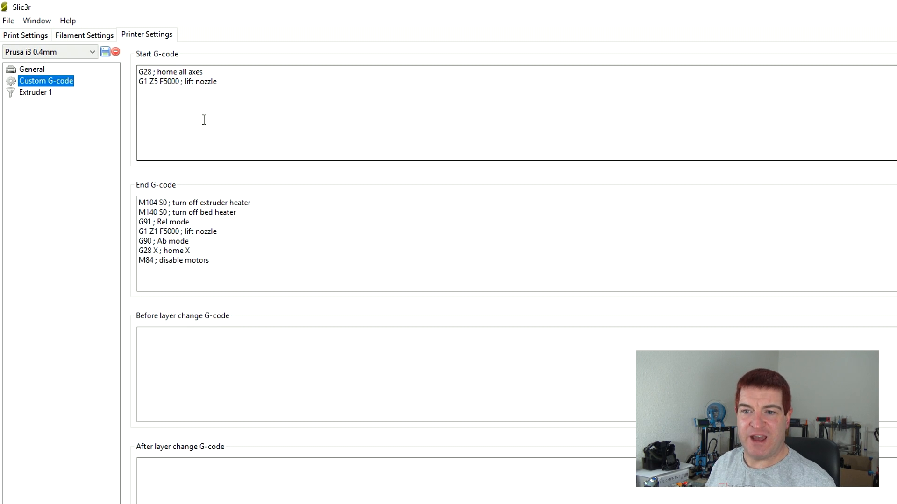
{"action": "left_click", "coordinate": [271, 211]}
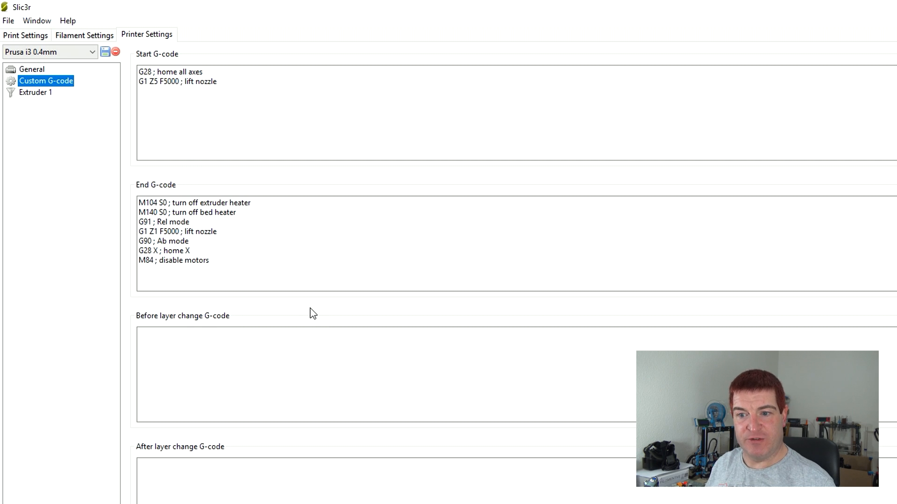
{"action": "left_click", "coordinate": [205, 241]}
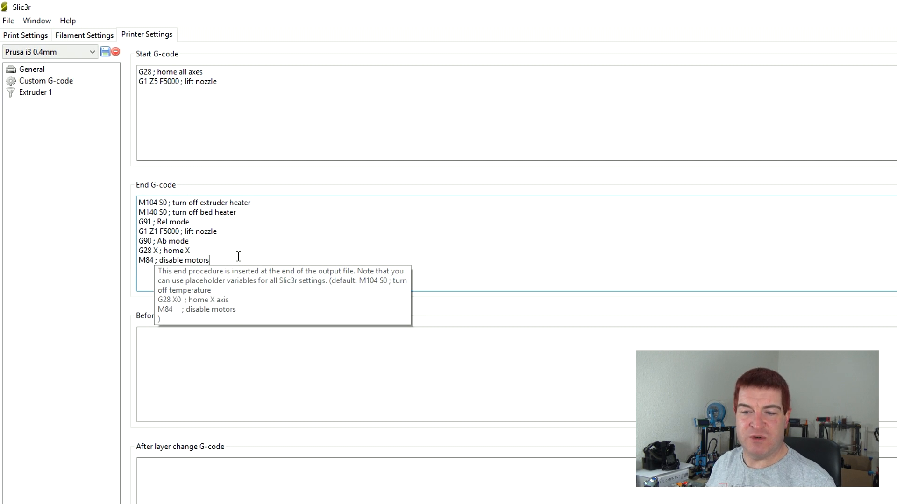
{"action": "left_click", "coordinate": [246, 383]}
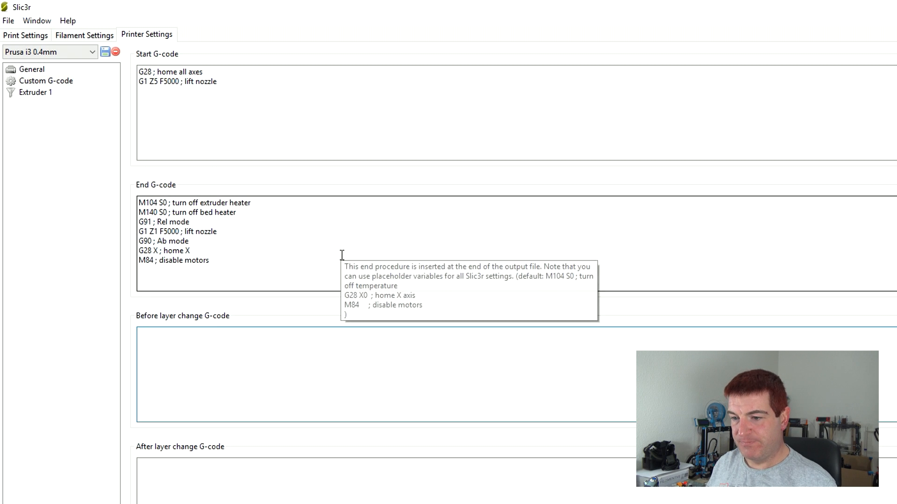
Examine the Extruder 1 settings: nozzle diameter, extruder offset, and the retraction length, speed and extra length on restart.
{"action": "left_click", "coordinate": [33, 94]}
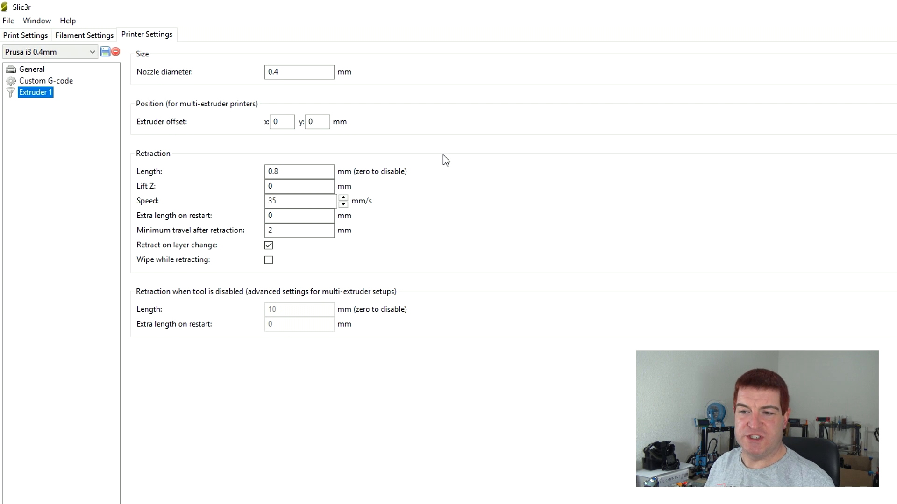
{"action": "left_click", "coordinate": [291, 72]}
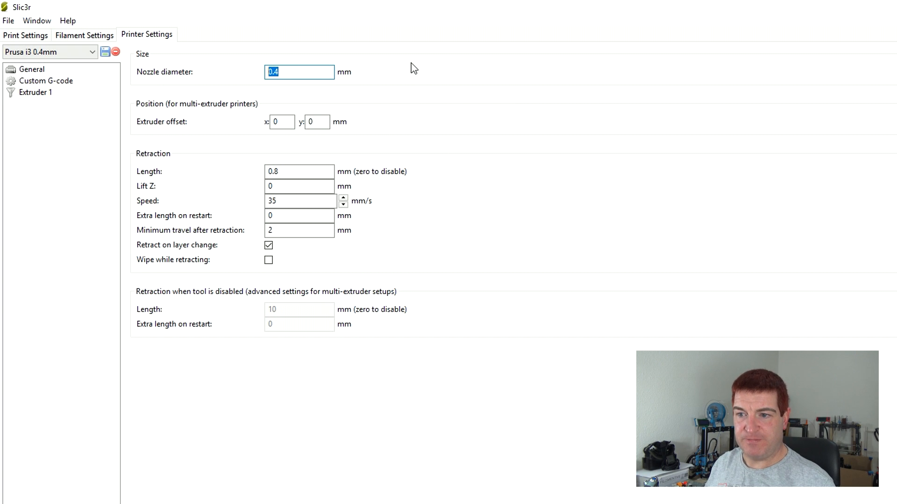
{"action": "left_click", "coordinate": [321, 71]}
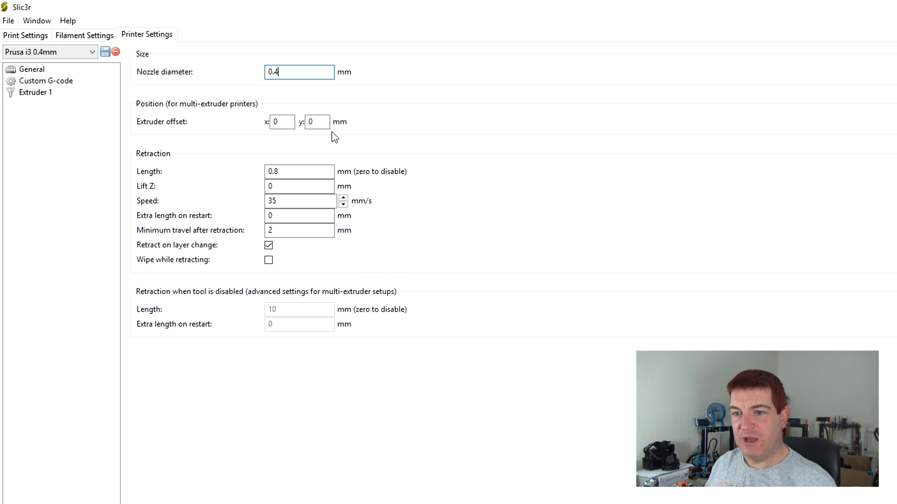
{"action": "mouse_move", "coordinate": [319, 121]}
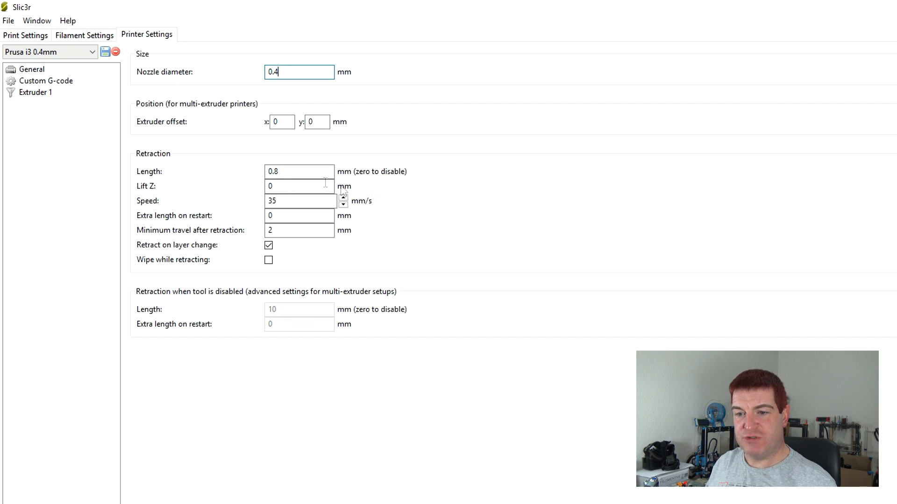
{"action": "mouse_move", "coordinate": [295, 172]}
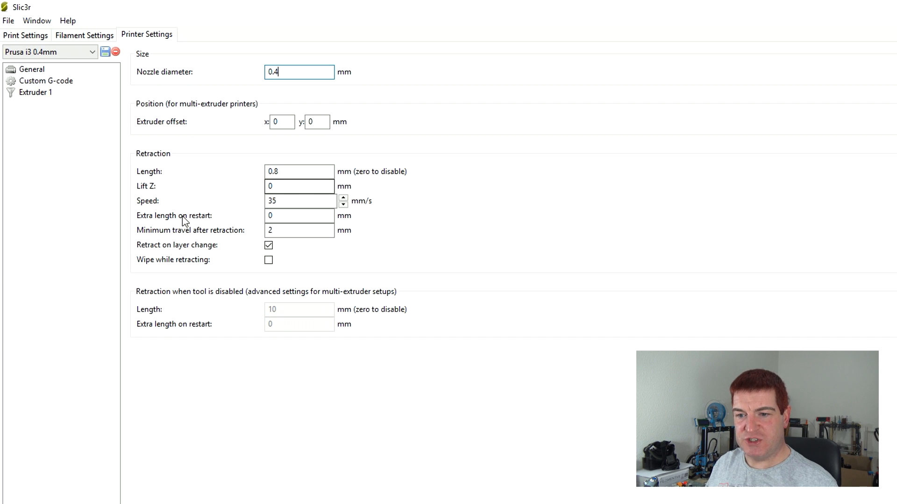
{"action": "mouse_move", "coordinate": [295, 200]}
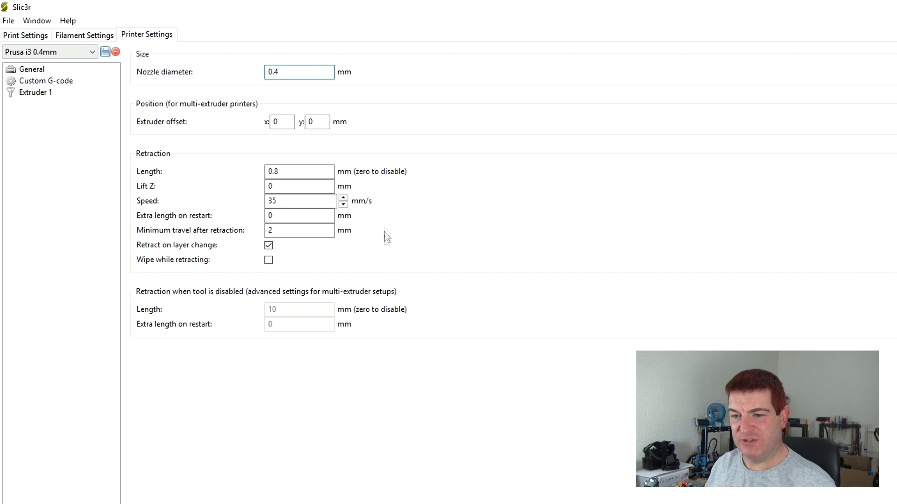
{"action": "left_click", "coordinate": [288, 215]}
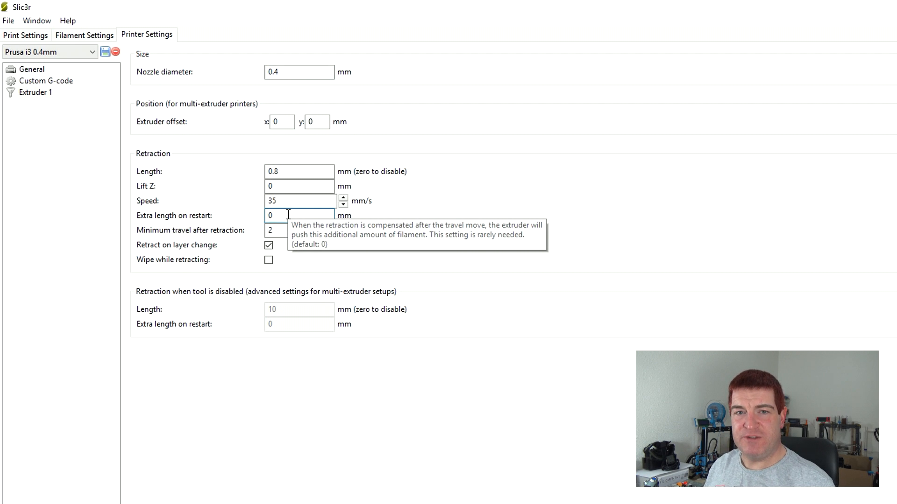